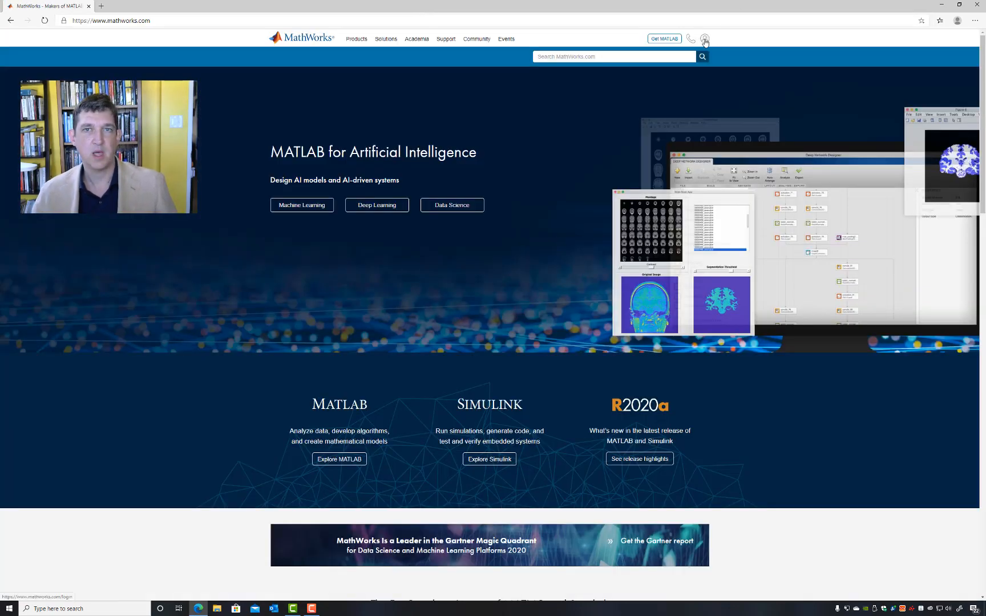
# Step: Sign in to the MathWorks account with the saved email address and account password, and decline saving the password in the browser
pyautogui.click(705, 40)
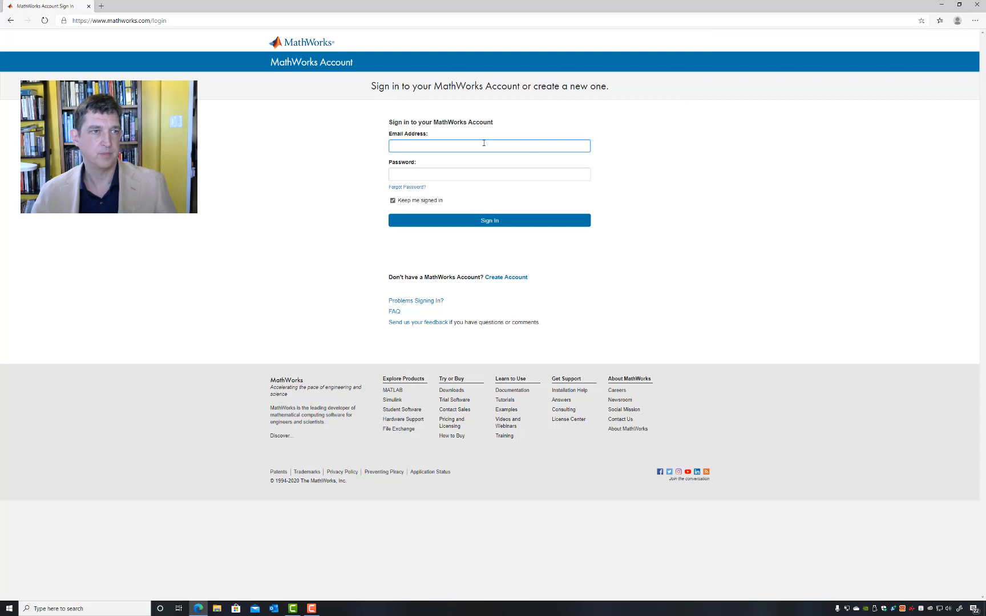
pyautogui.click(483, 145)
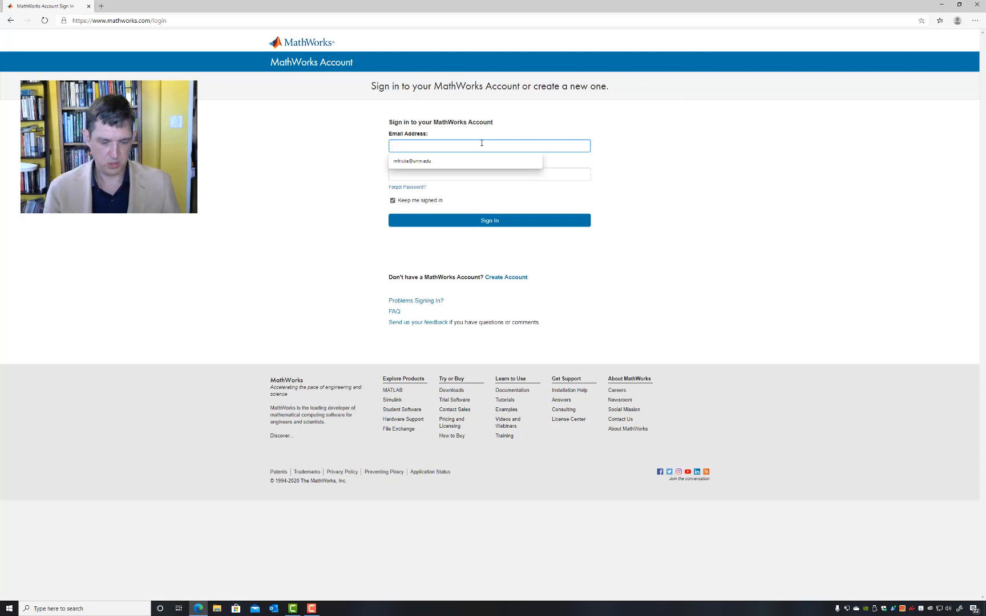
pyautogui.click(451, 161)
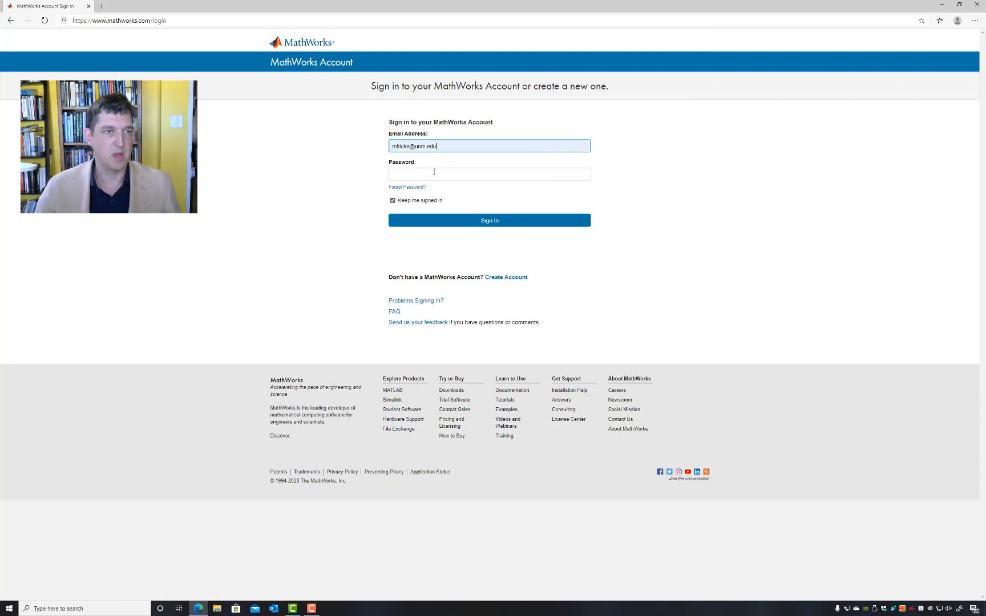
pyautogui.click(434, 173)
pyautogui.write('••••••••')
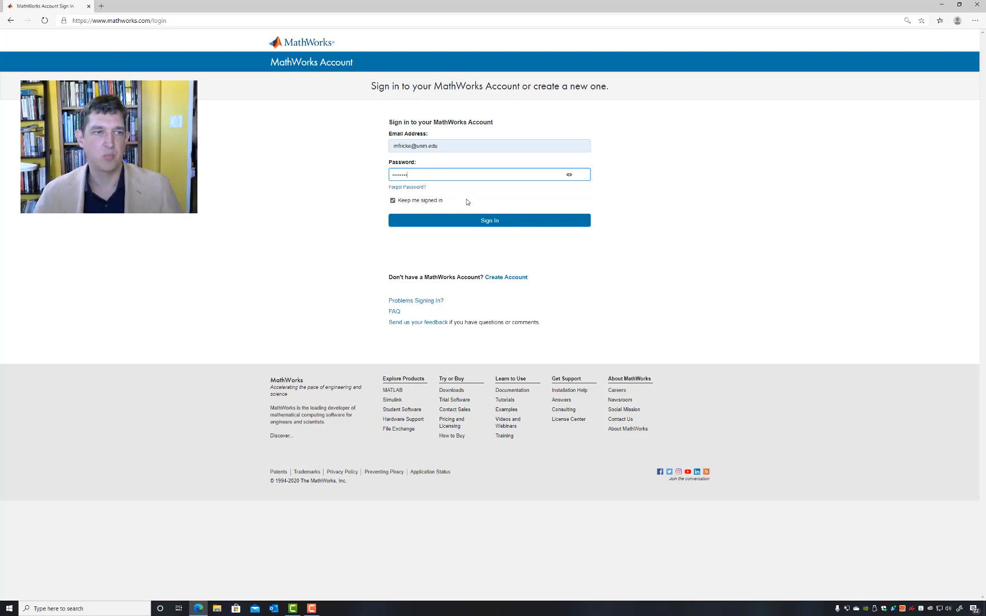
pyautogui.click(479, 222)
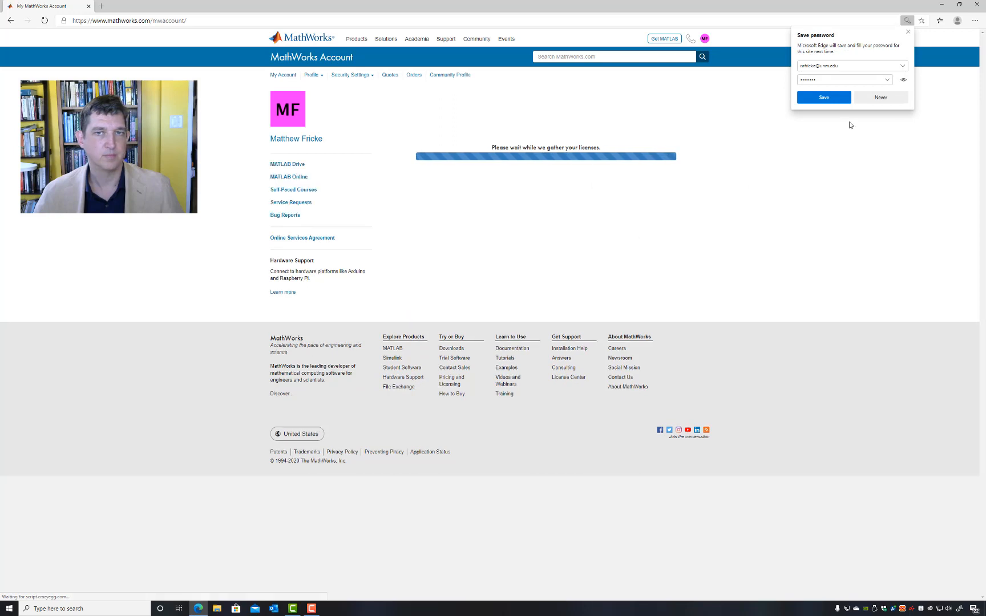
pyautogui.click(894, 100)
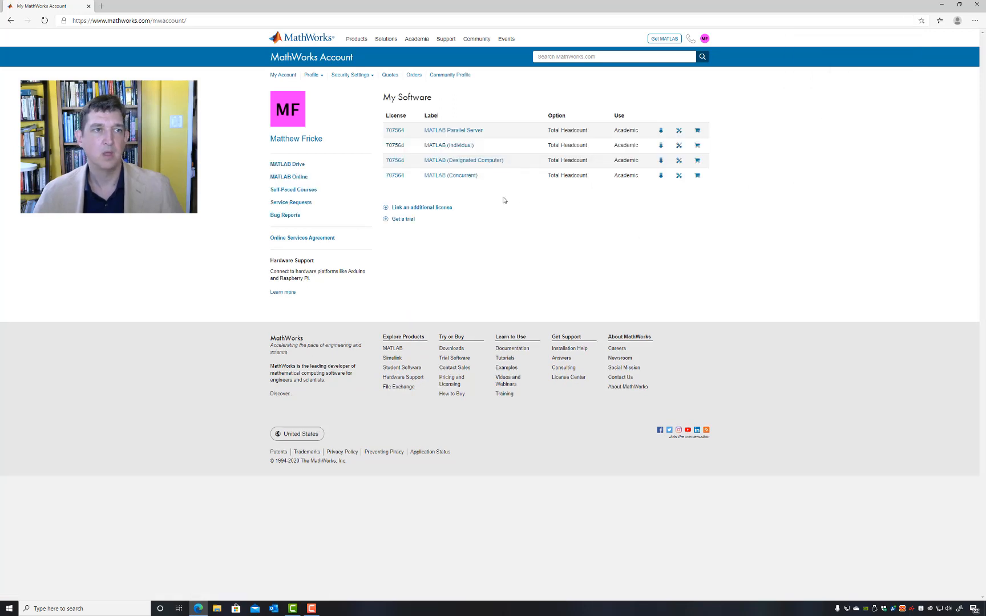
# Step: Open the MATLAB (Individual) license and download the R2020a installer for Windows
pyautogui.click(460, 147)
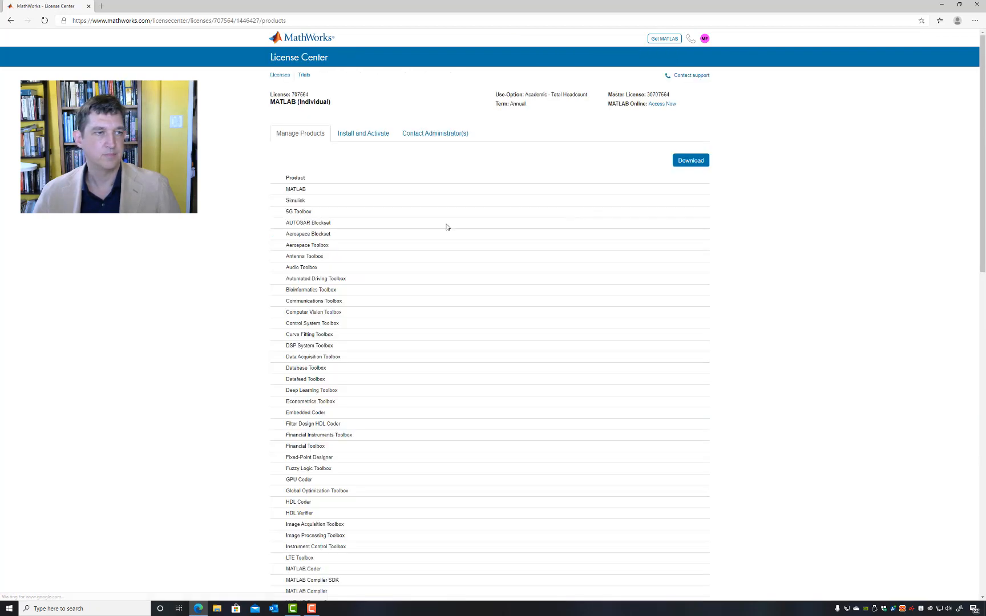
pyautogui.scroll(-15, 506, 280)
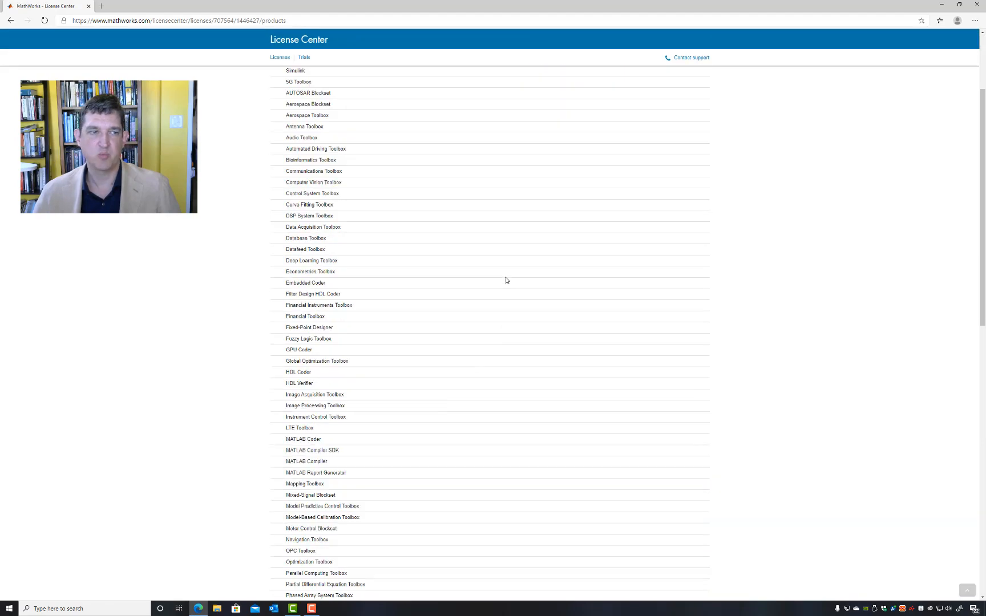
pyautogui.scroll(15, 504, 280)
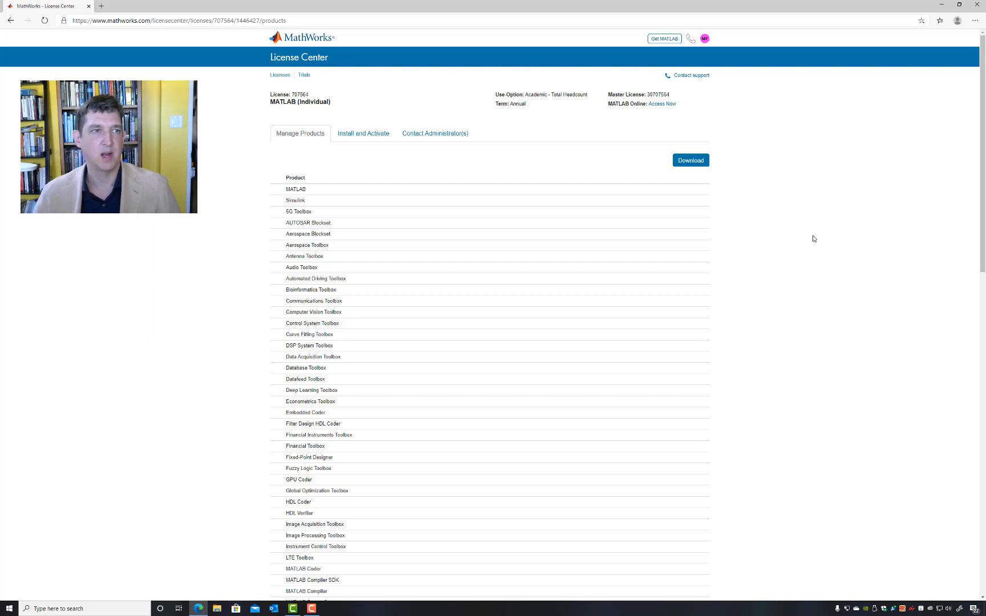
pyautogui.click(698, 167)
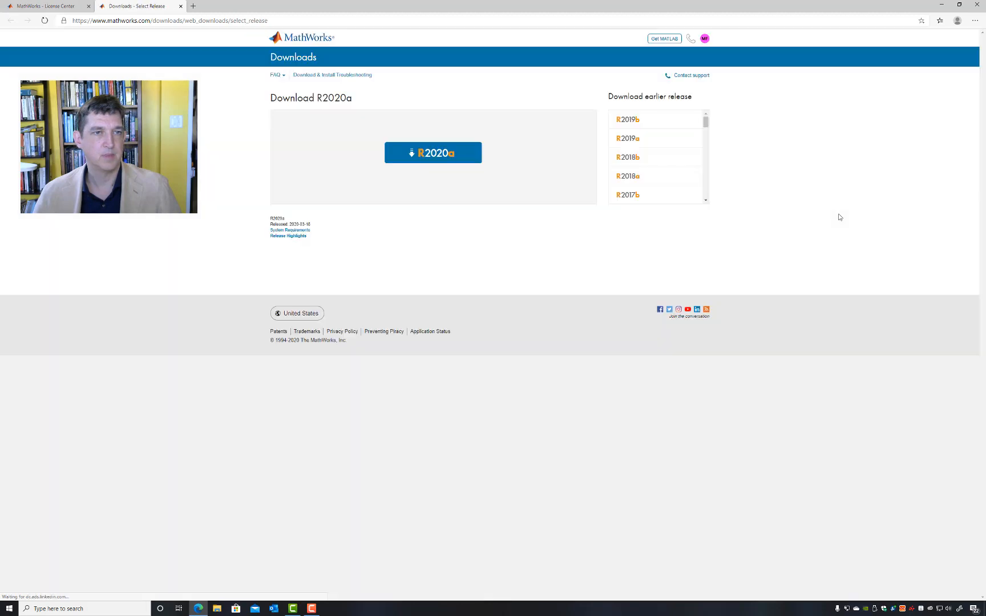
pyautogui.click(450, 159)
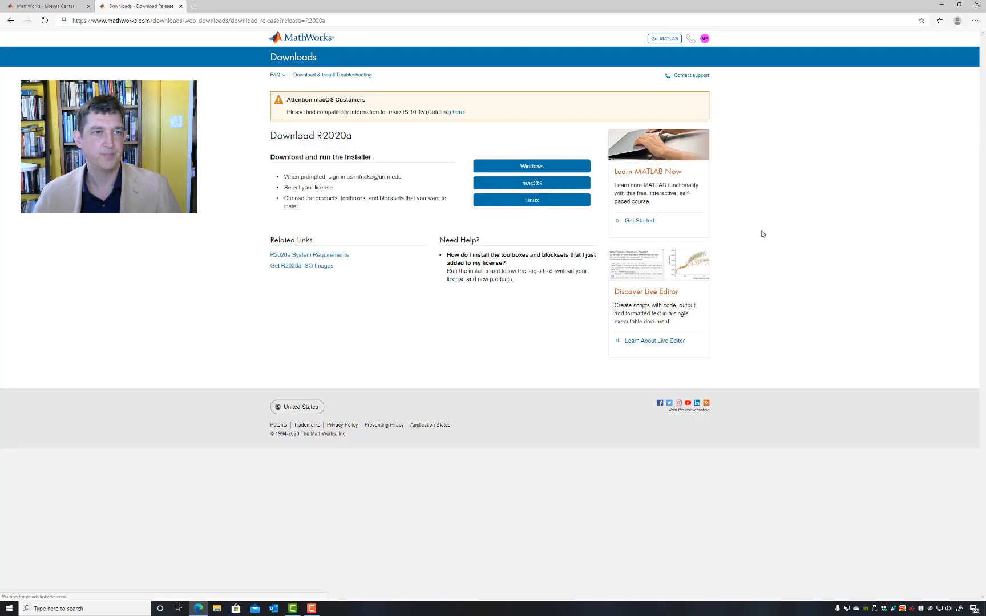
pyautogui.click(571, 172)
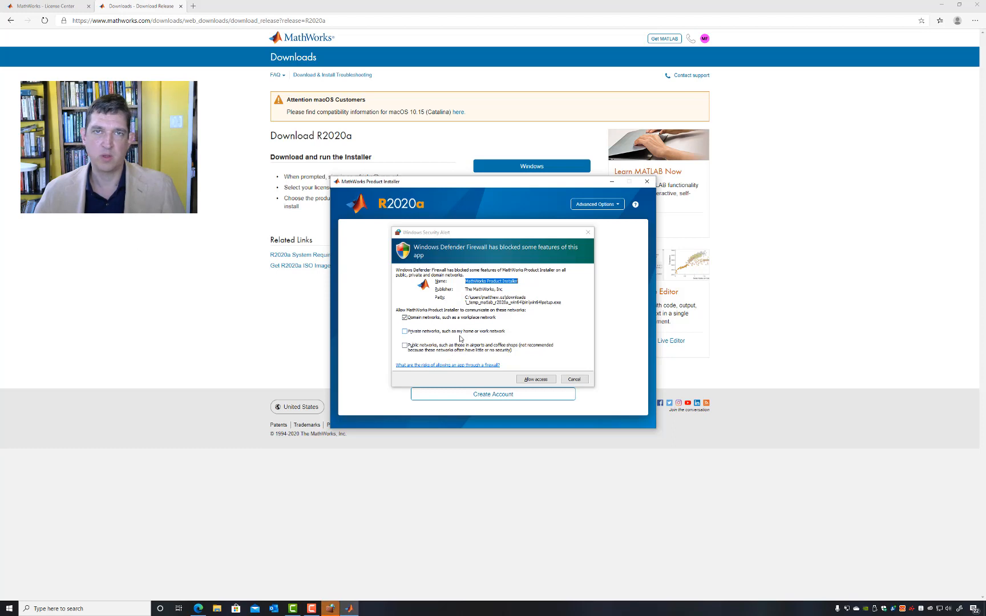
# Step: Allow the installer through the firewall on domain networks and sign in to it with the account's email address and password
pyautogui.click(537, 381)
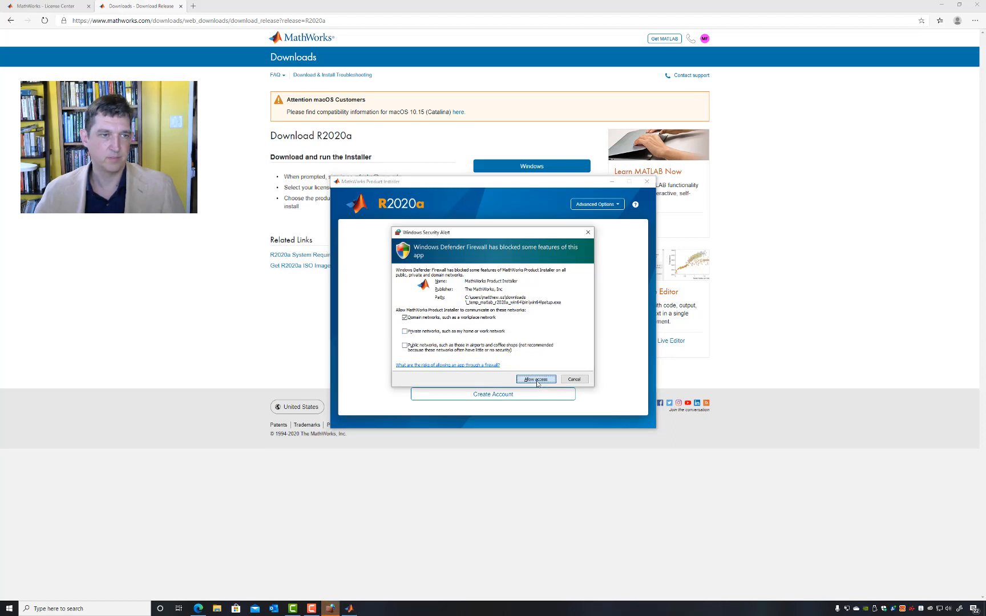
pyautogui.click(537, 380)
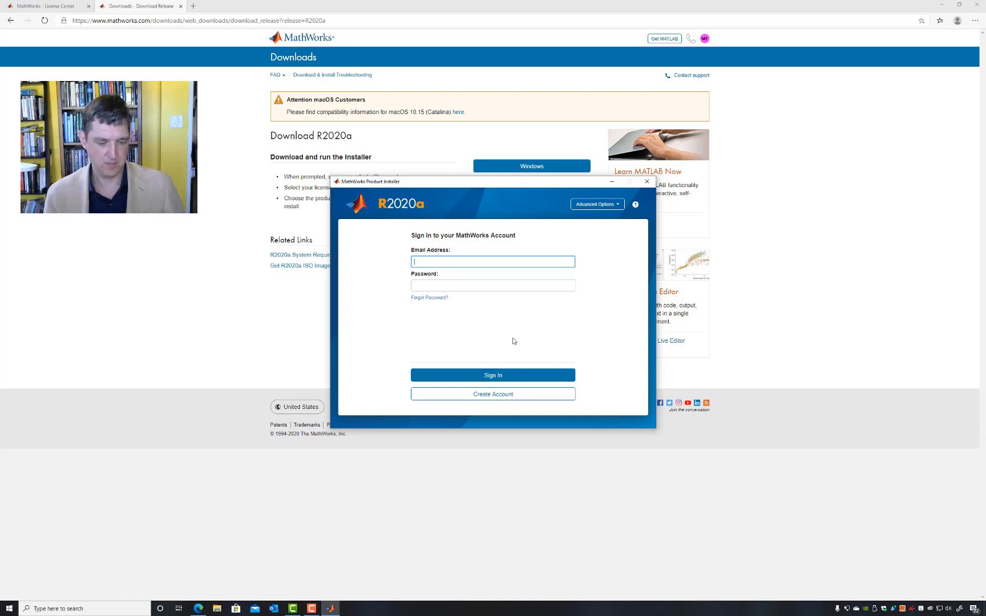
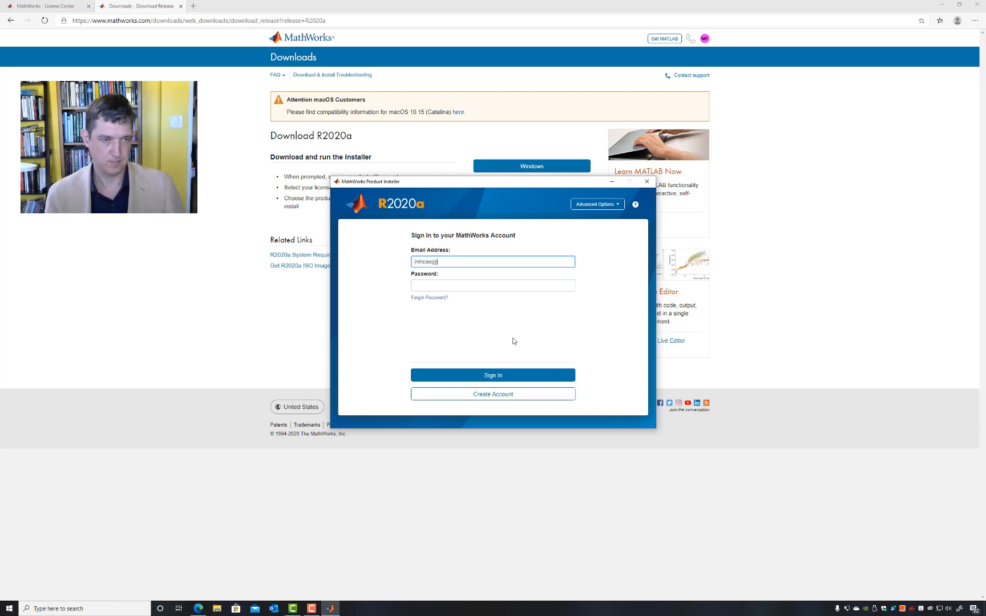
pyautogui.press('Tab')
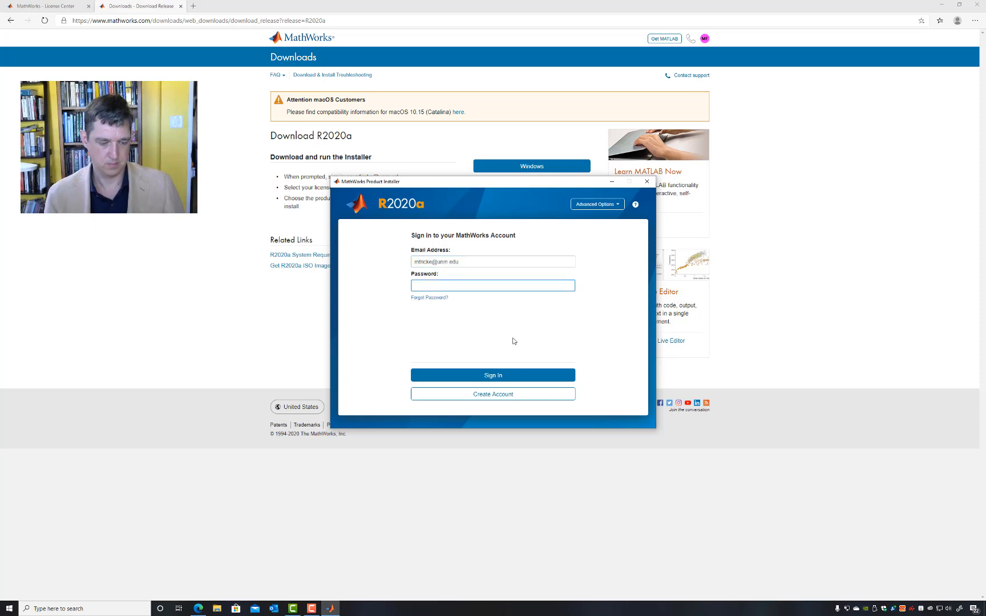
pyautogui.write('•••••')
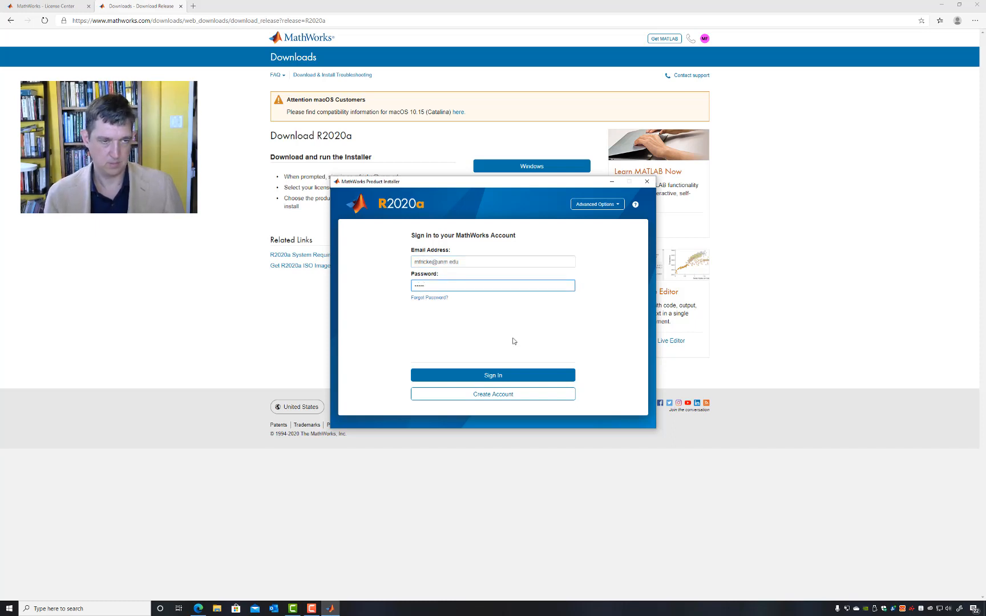
pyautogui.press('BackSpace')
pyautogui.press('BackSpace')
pyautogui.press('BackSpace')
pyautogui.press('BackSpace')
pyautogui.press('BackSpace')
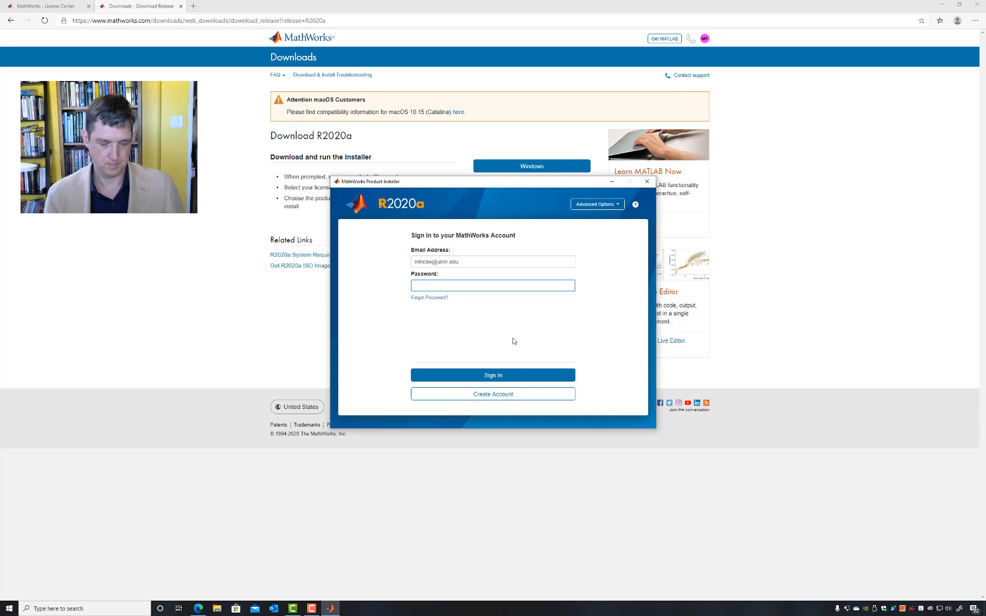
pyautogui.write('••••••••')
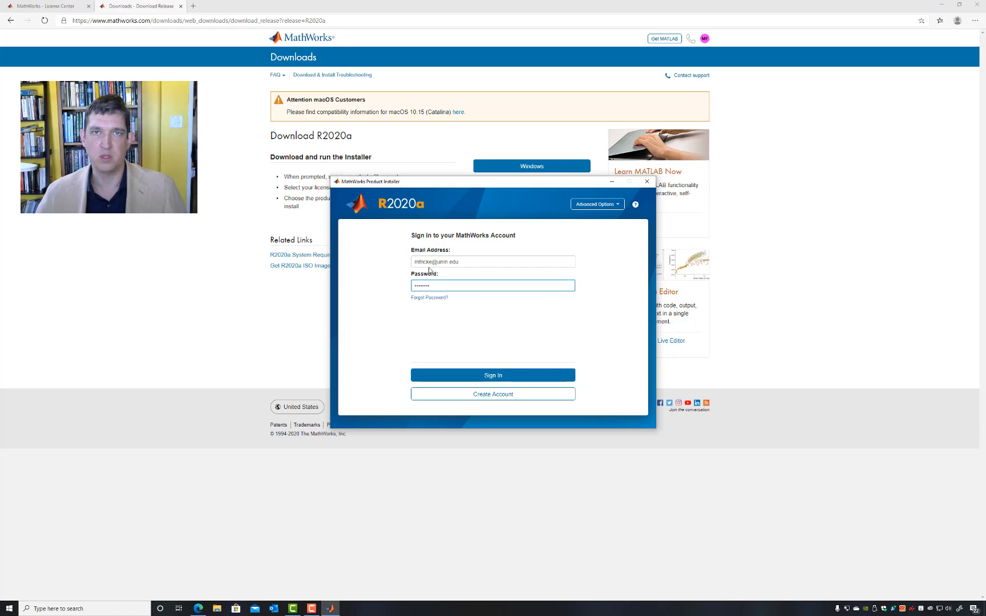
pyautogui.click(480, 377)
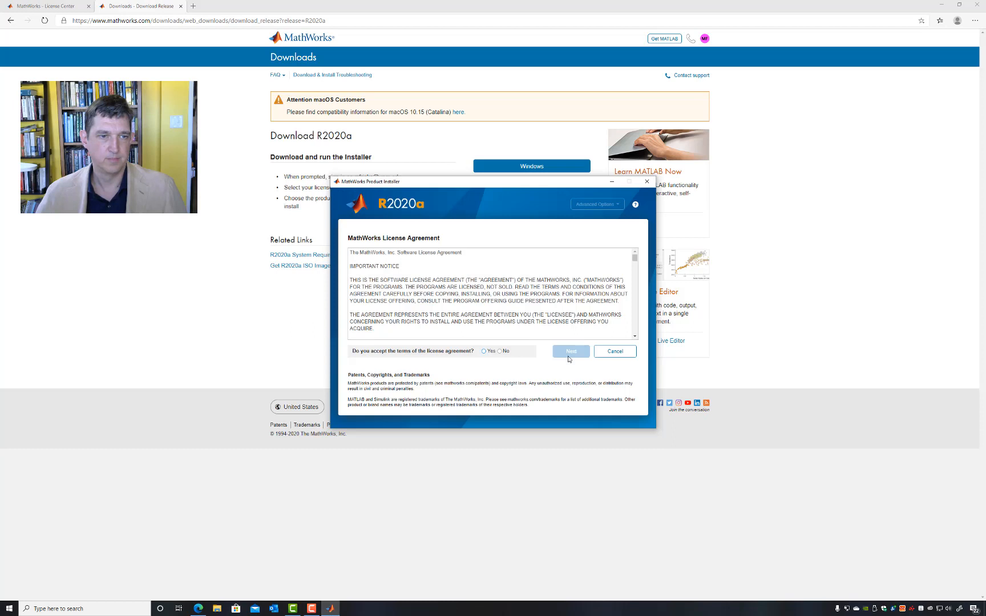
# Step: Accept the MathWorks license agreement and choose the MATLAB (Individual) license for the installation
pyautogui.click(483, 352)
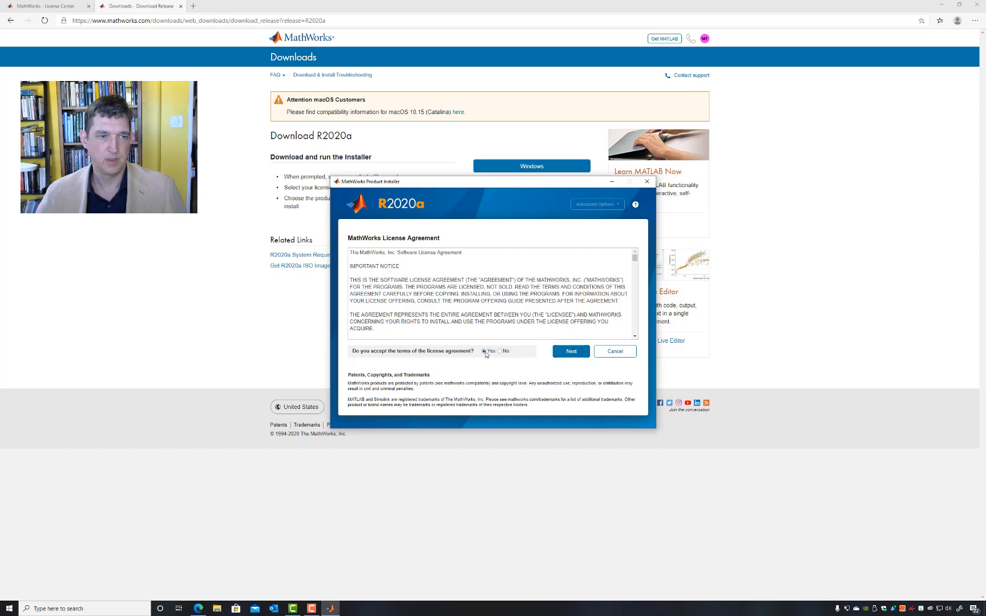
pyautogui.click(570, 357)
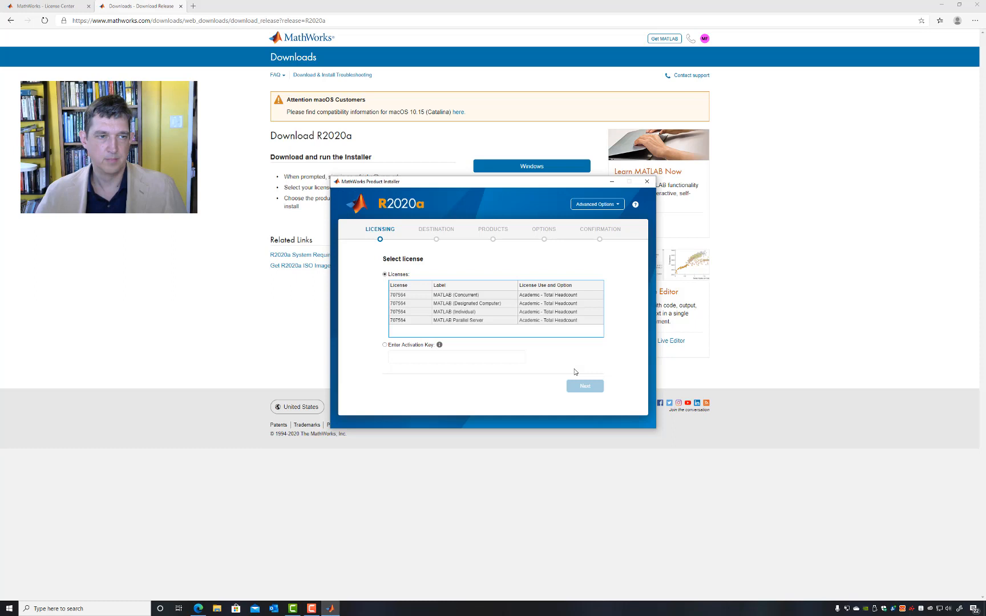
pyautogui.click(457, 313)
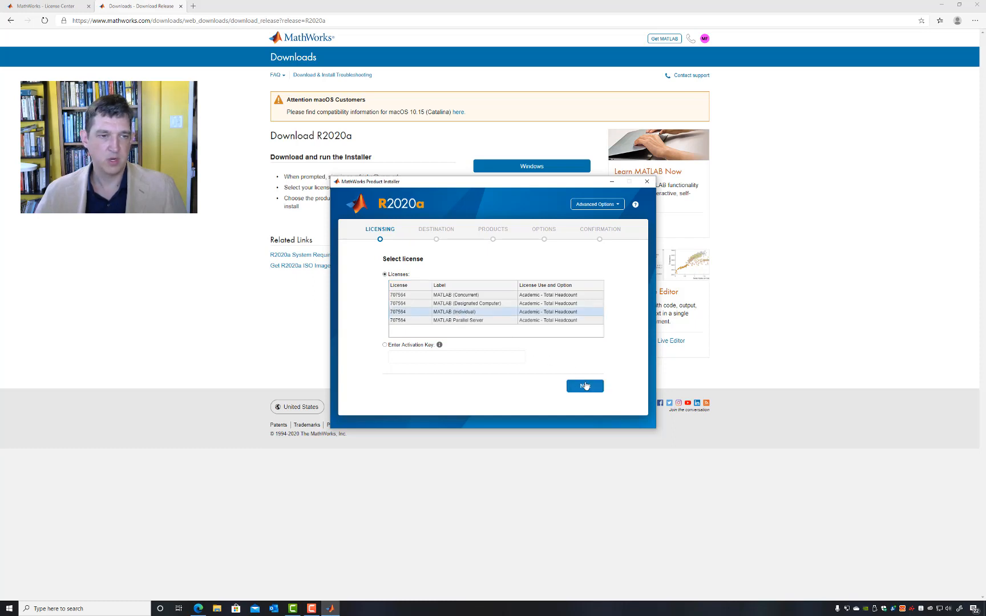
pyautogui.click(585, 386)
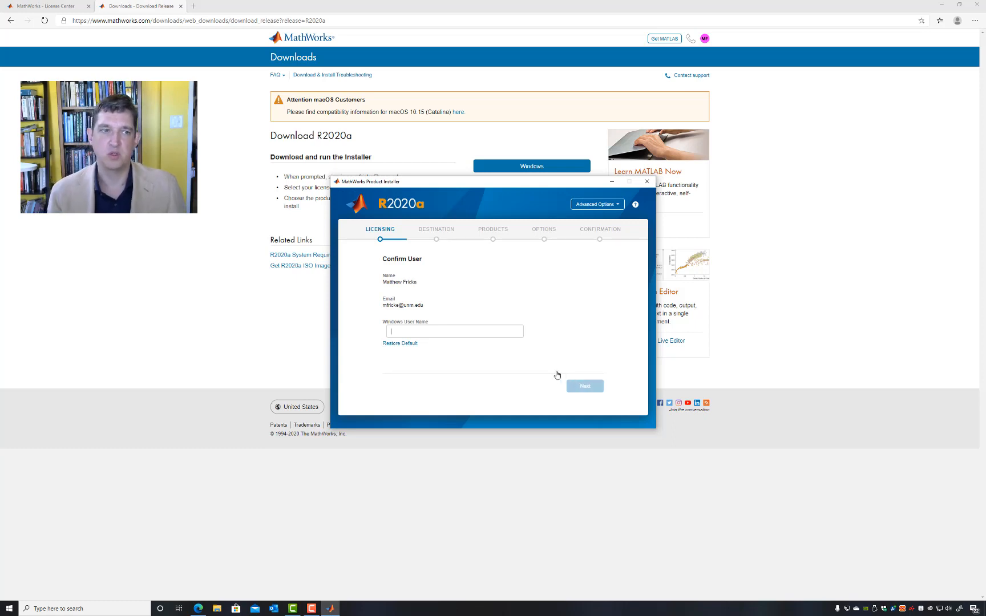
# Step: Fill in the Windows user name, check it against the Windows account info settings, and confirm the user
pyautogui.write('matthew')
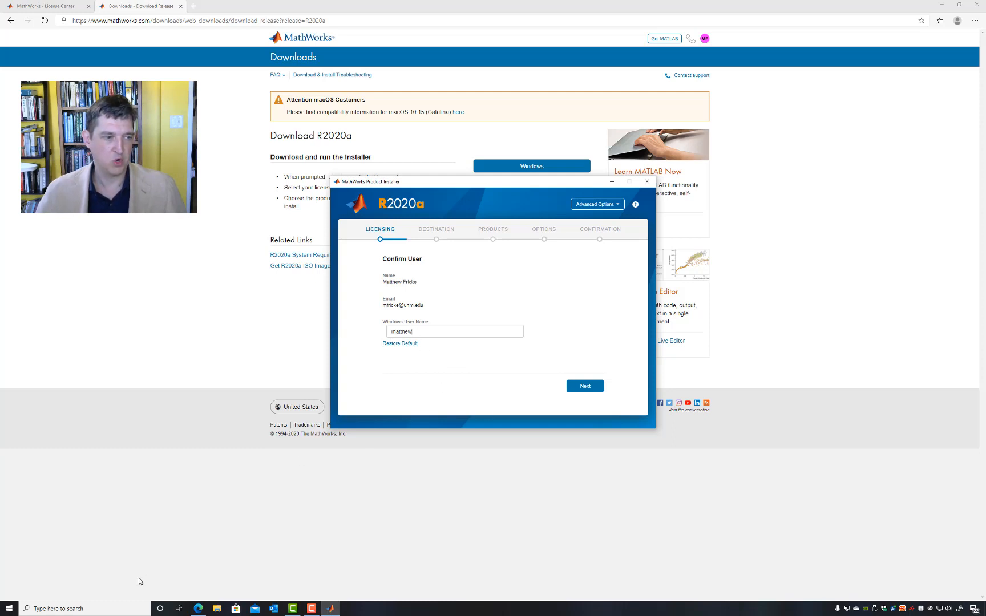
pyautogui.click(113, 608)
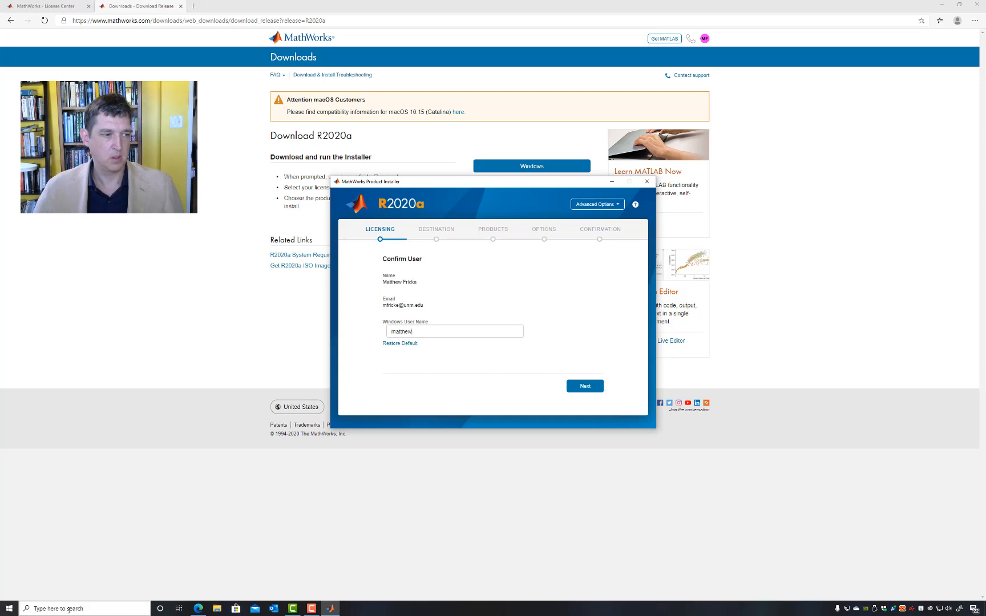
pyautogui.click(38, 612)
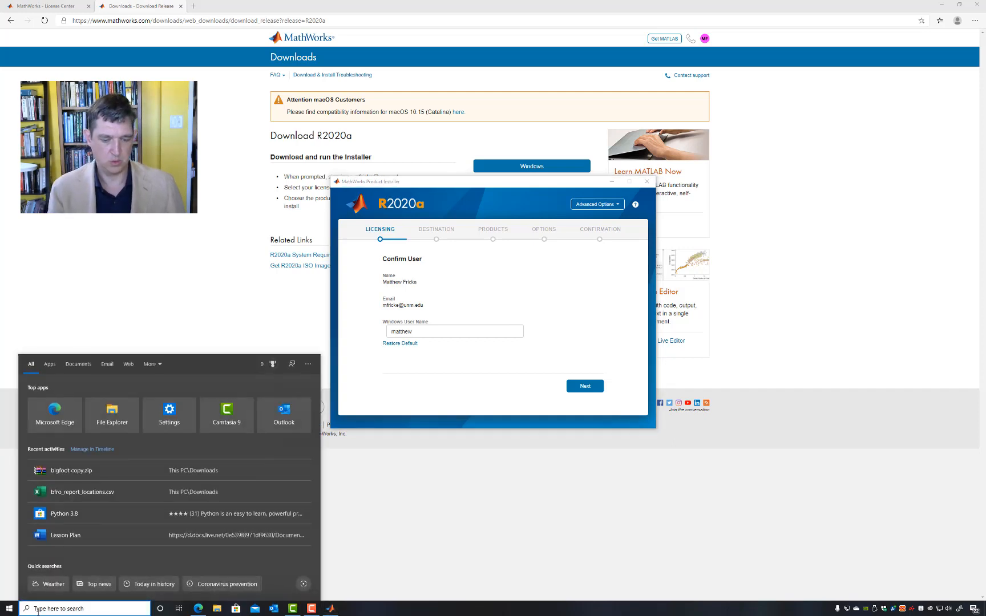
pyautogui.write('your acco')
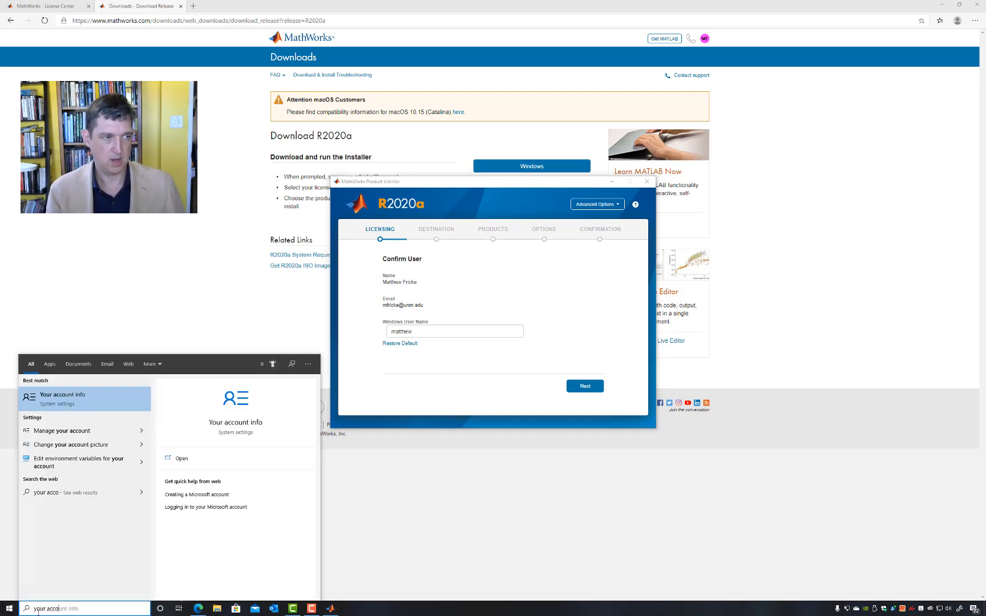
pyautogui.press('Return')
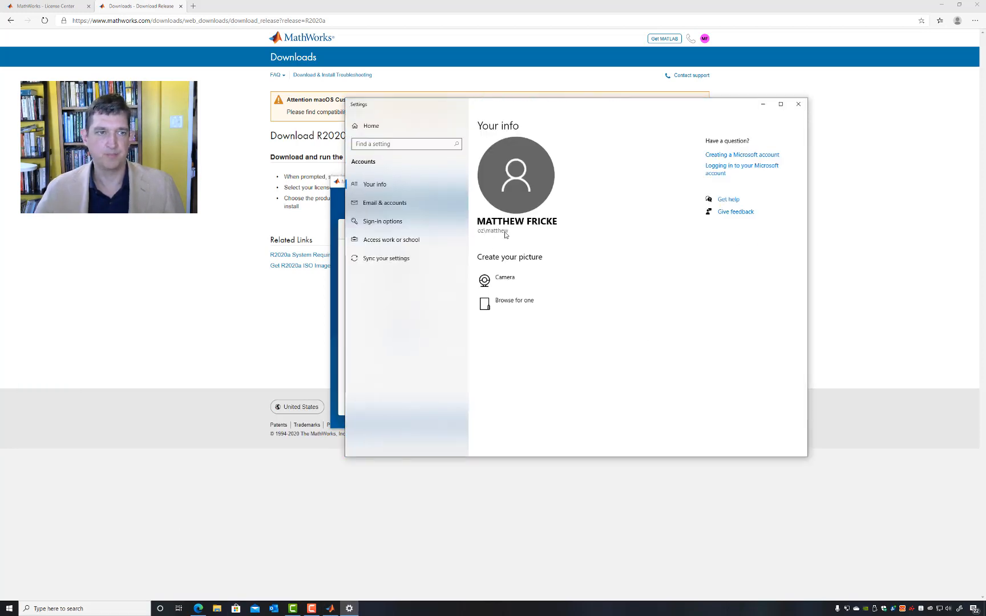
pyautogui.click(764, 106)
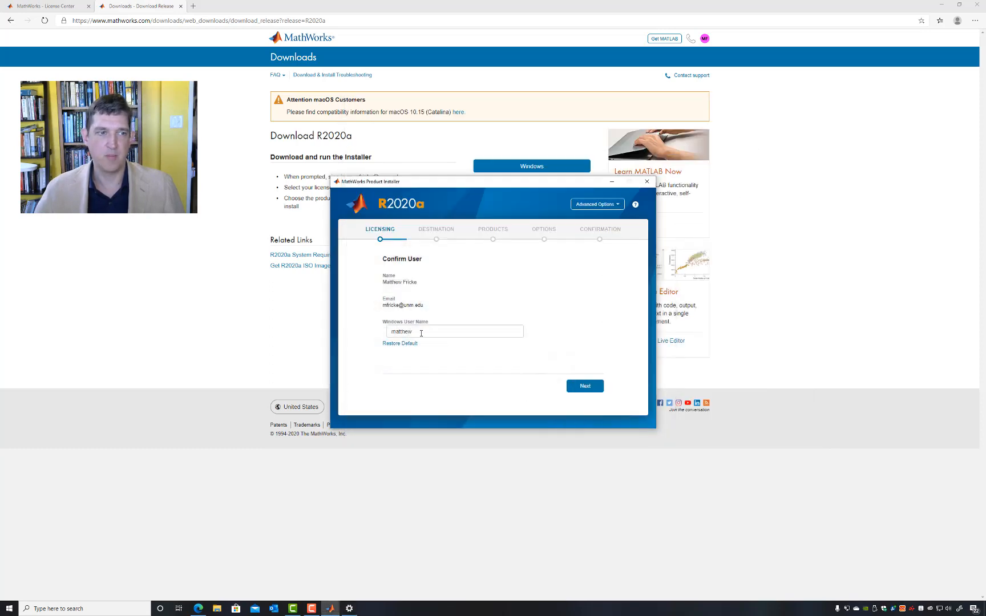
pyautogui.click(592, 390)
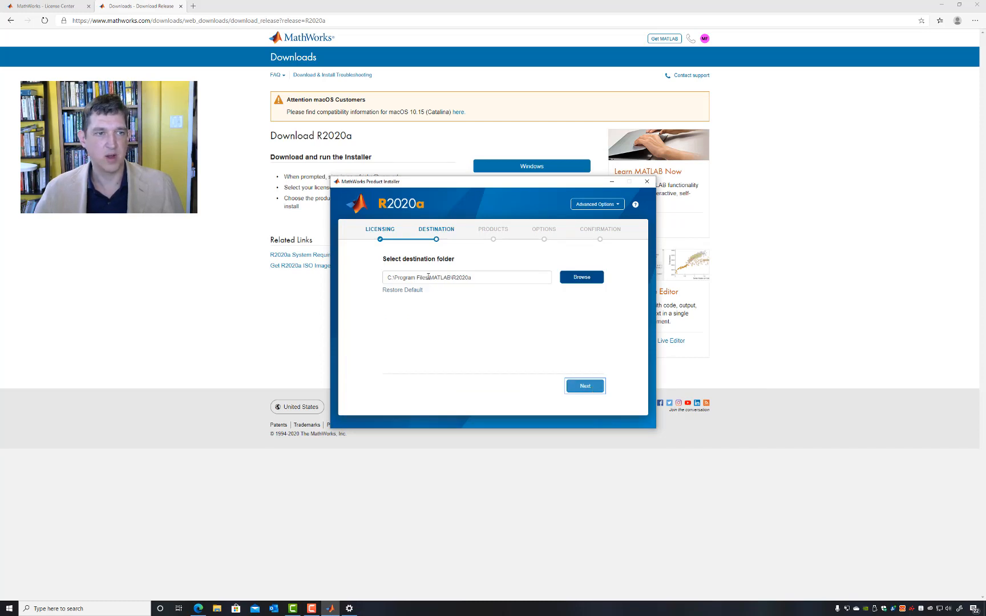
# Step: Keep the default destination folder C:\Program Files\MATLAB\R2020a and select all products for installation
pyautogui.click(592, 388)
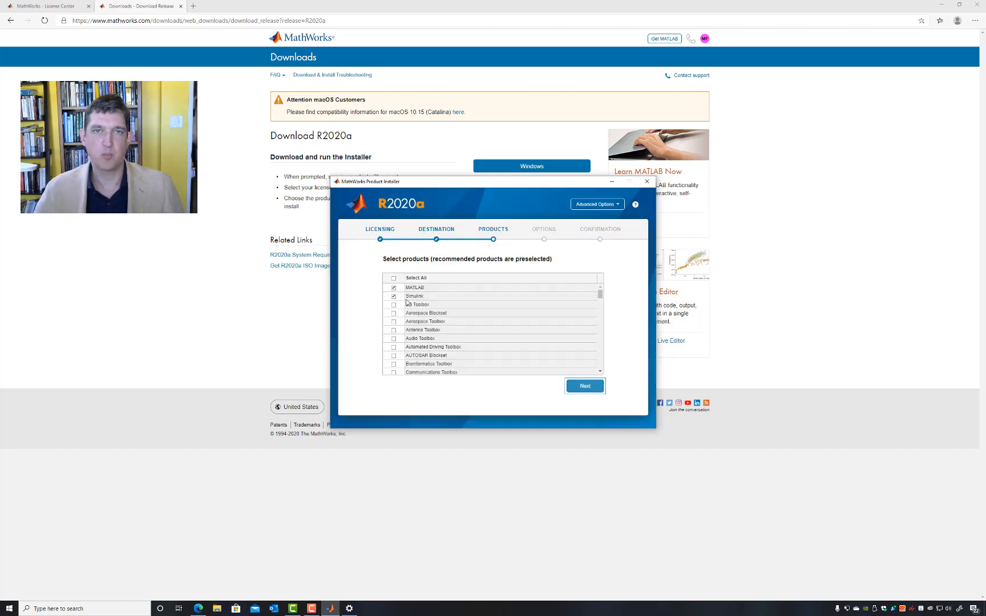
pyautogui.moveTo(600, 296)
pyautogui.mouseDown()
pyautogui.moveTo(597, 371)
pyautogui.moveTo(596, 281)
pyautogui.mouseUp()
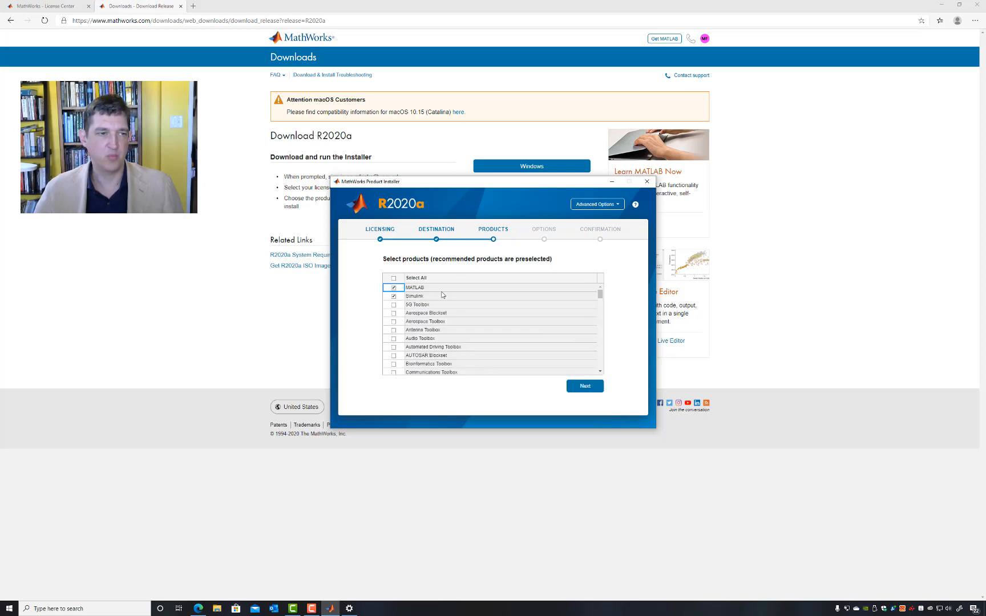
pyautogui.click(394, 278)
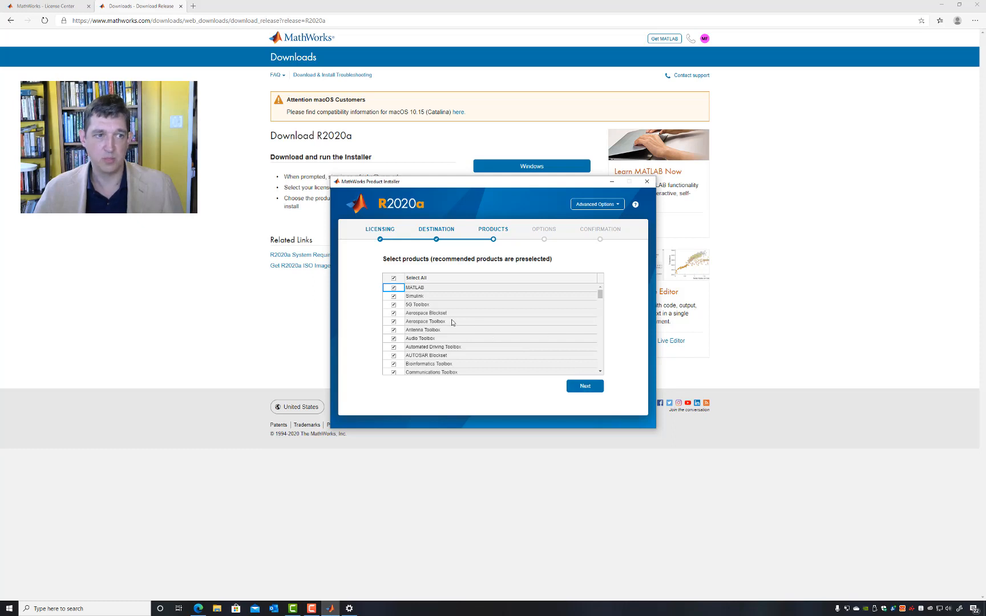
pyautogui.click(393, 278)
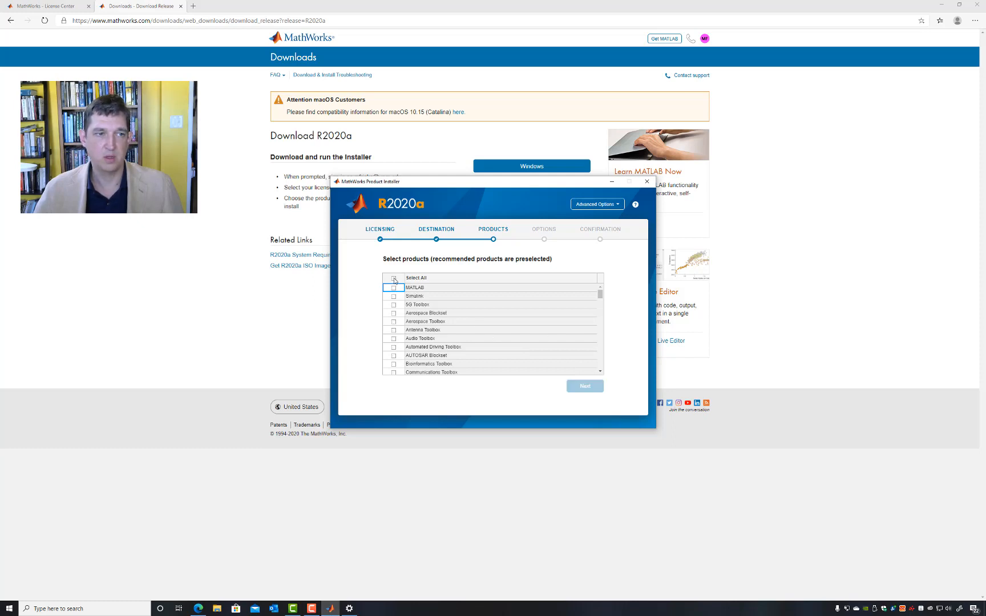
pyautogui.click(394, 288)
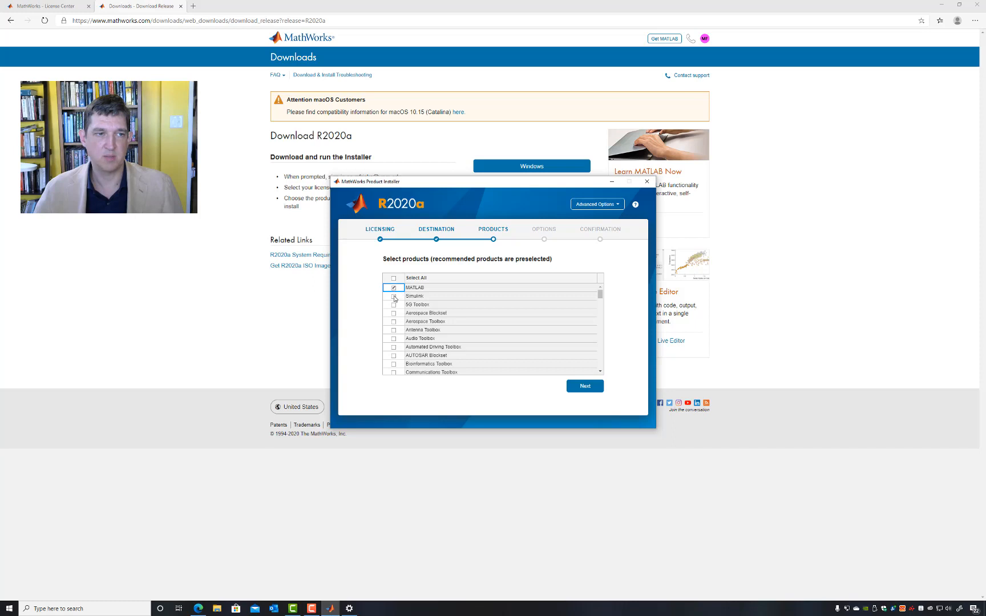
pyautogui.click(393, 279)
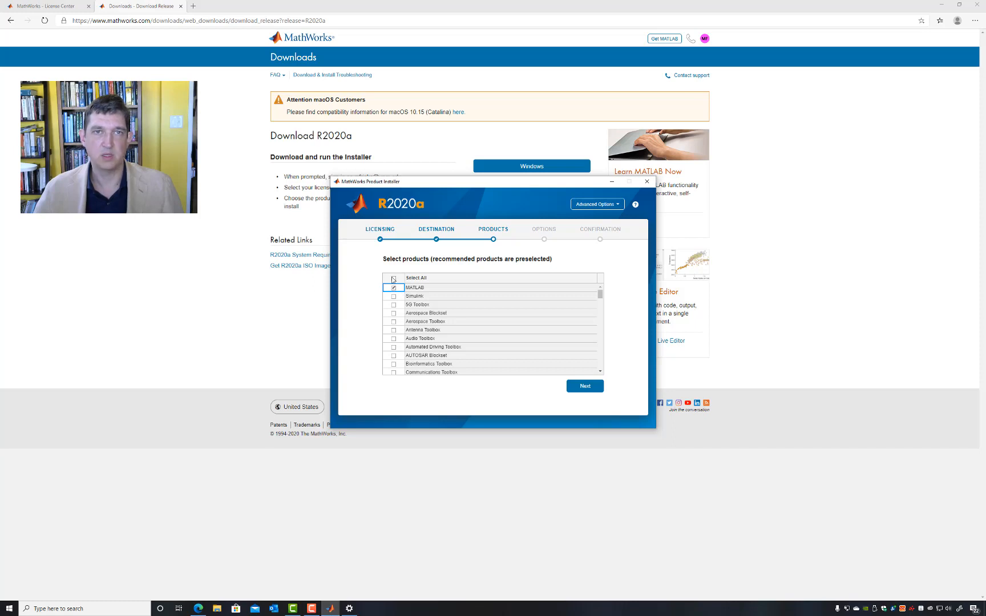
# Step: Install the selected products with the default options and close the installer once the installation is complete
pyautogui.click(595, 391)
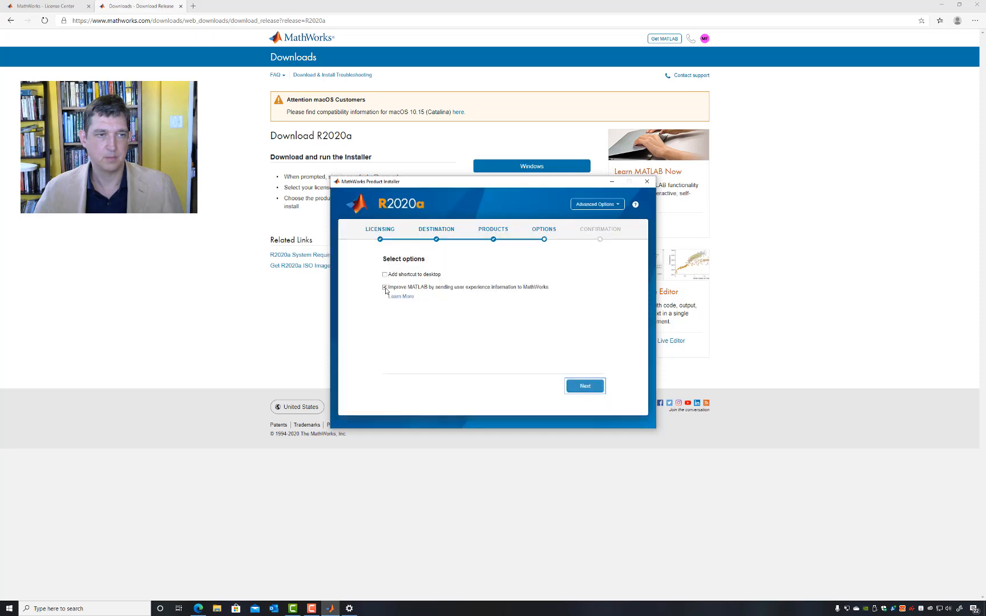
pyautogui.click(587, 387)
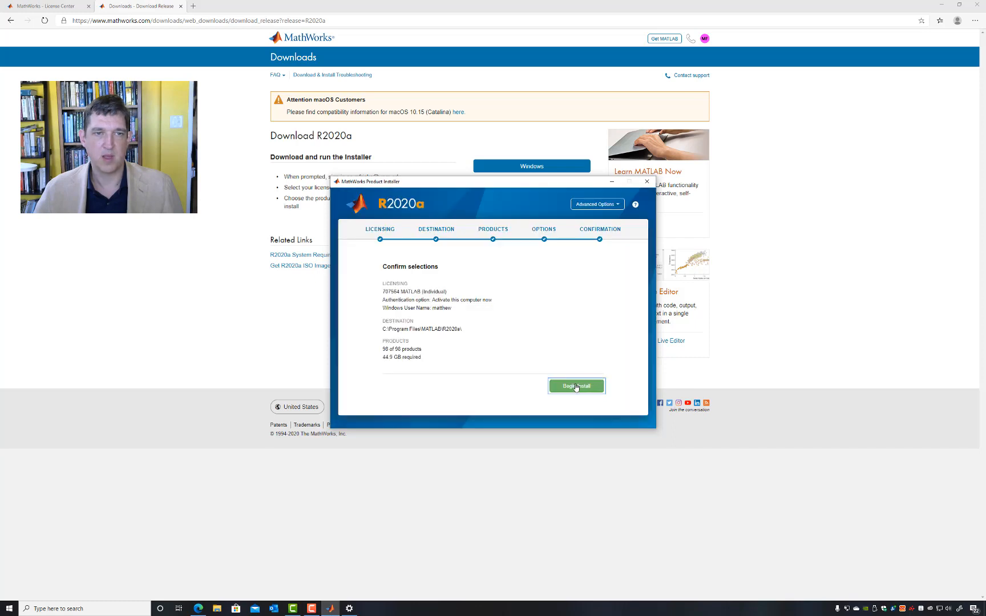
pyautogui.click(576, 388)
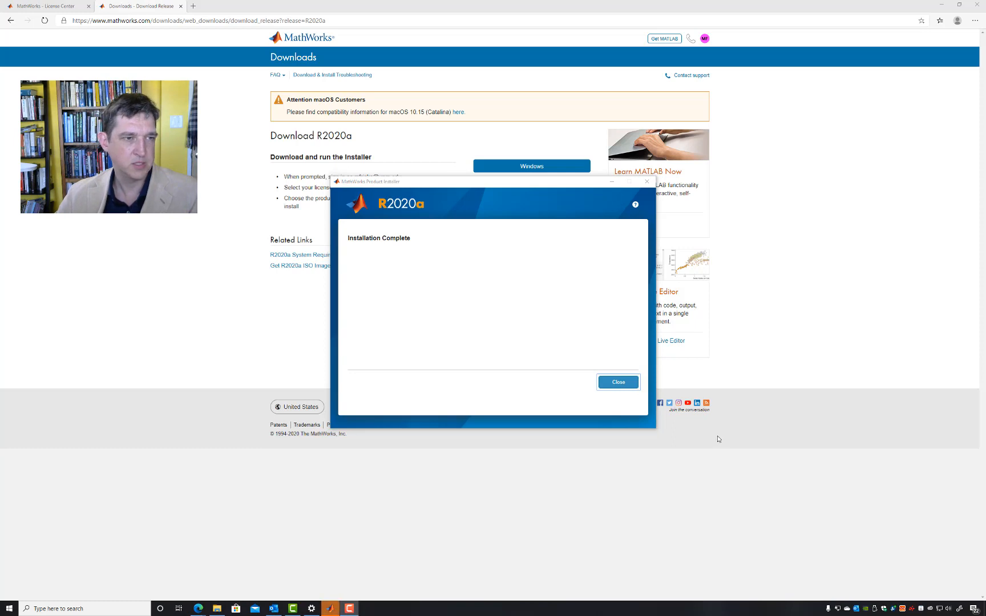
pyautogui.click(620, 387)
pyautogui.click(619, 384)
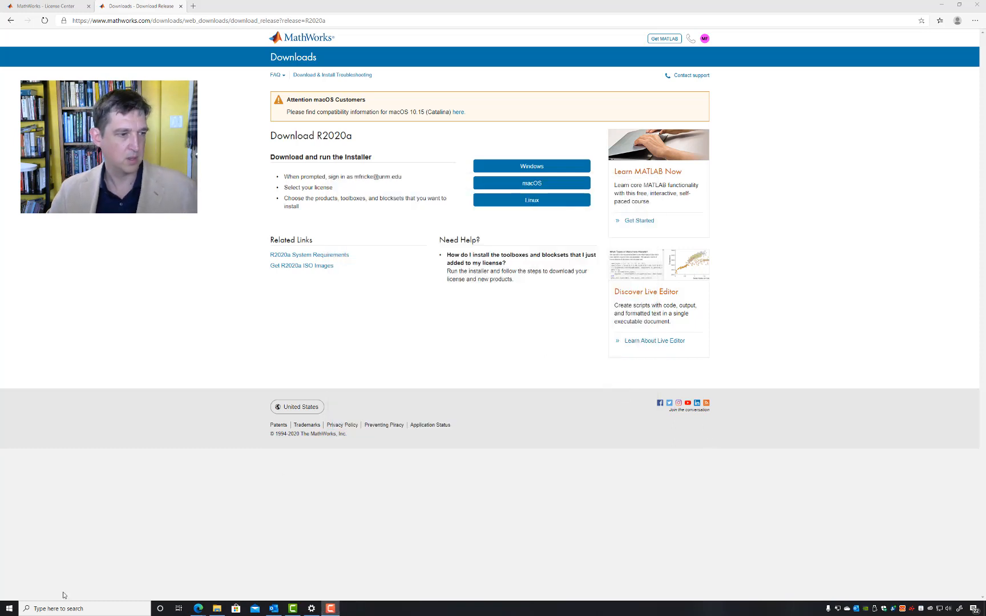
# Step: Search Windows for matlab, launch MATLAB R2020a, and permanently dismiss its offer to install previously installed Hardware Support Packages
pyautogui.click(81, 608)
pyautogui.write('m')
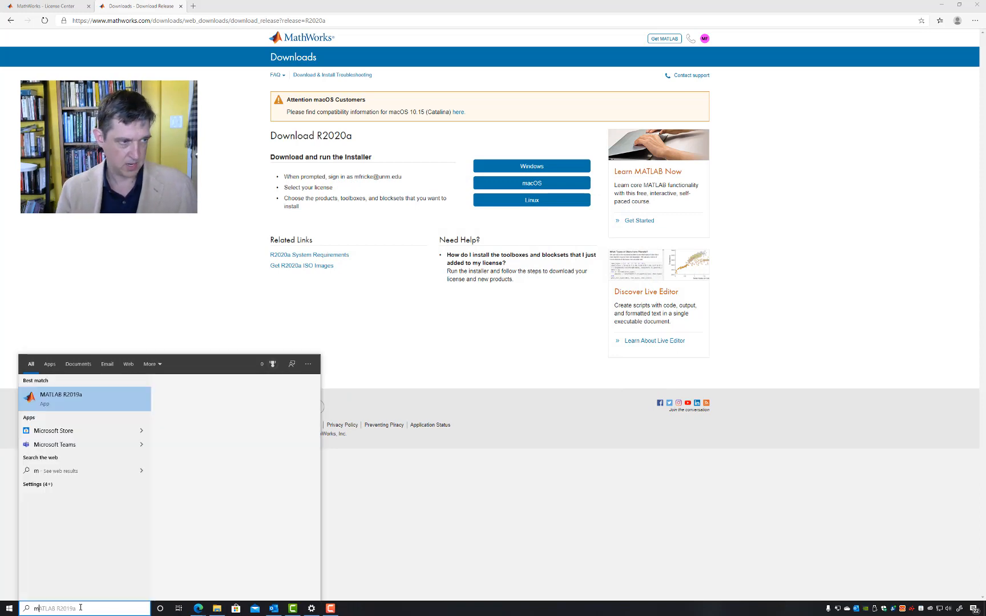
pyautogui.write('atlab')
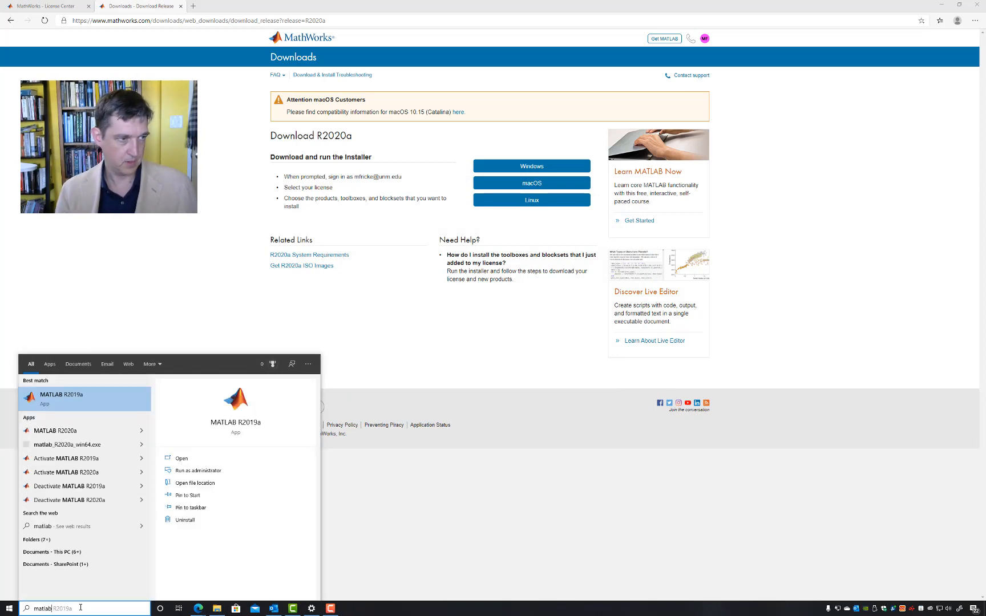
pyautogui.press('Down')
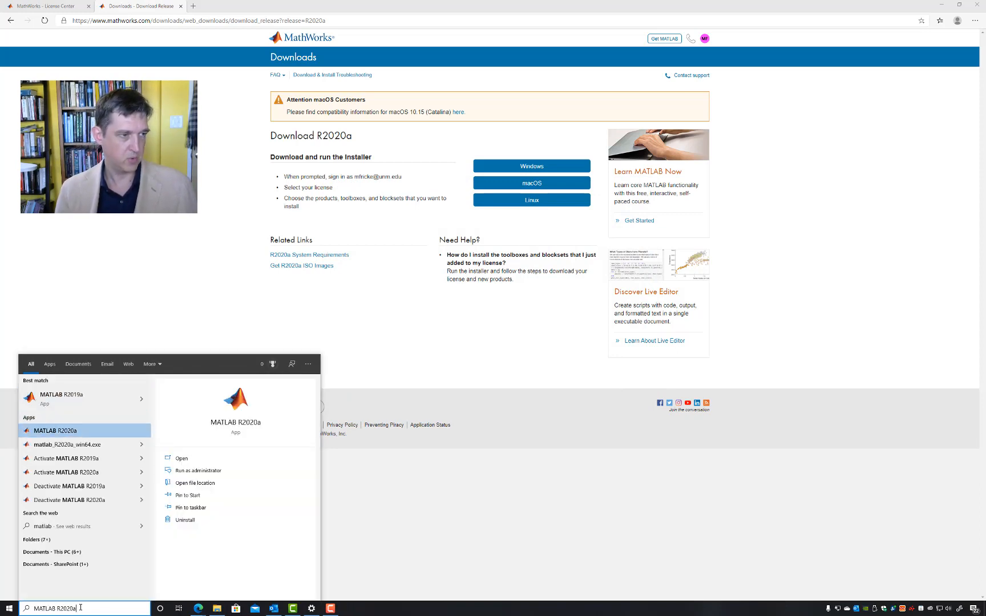
pyautogui.press('Return')
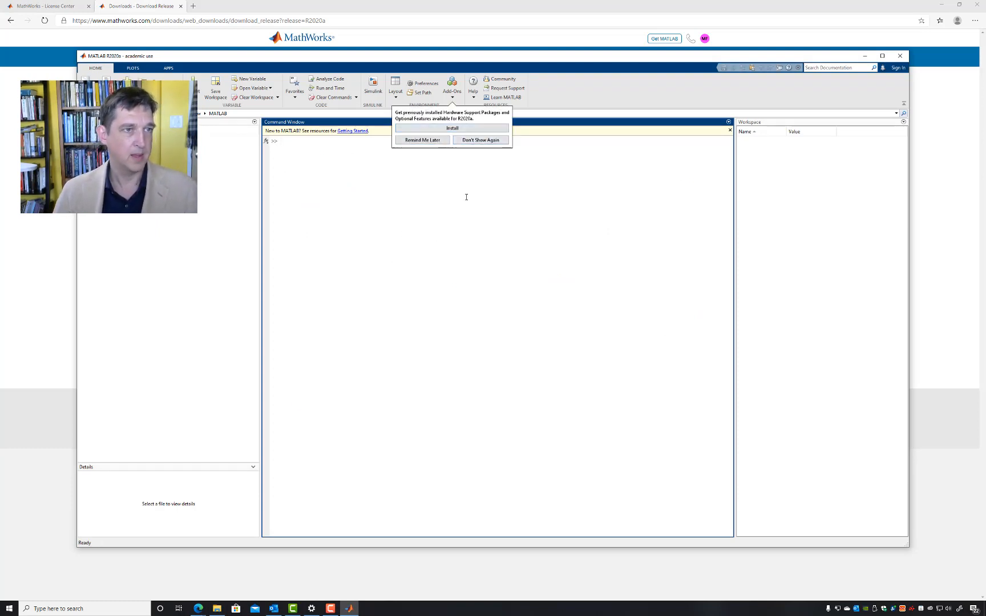
pyautogui.click(481, 140)
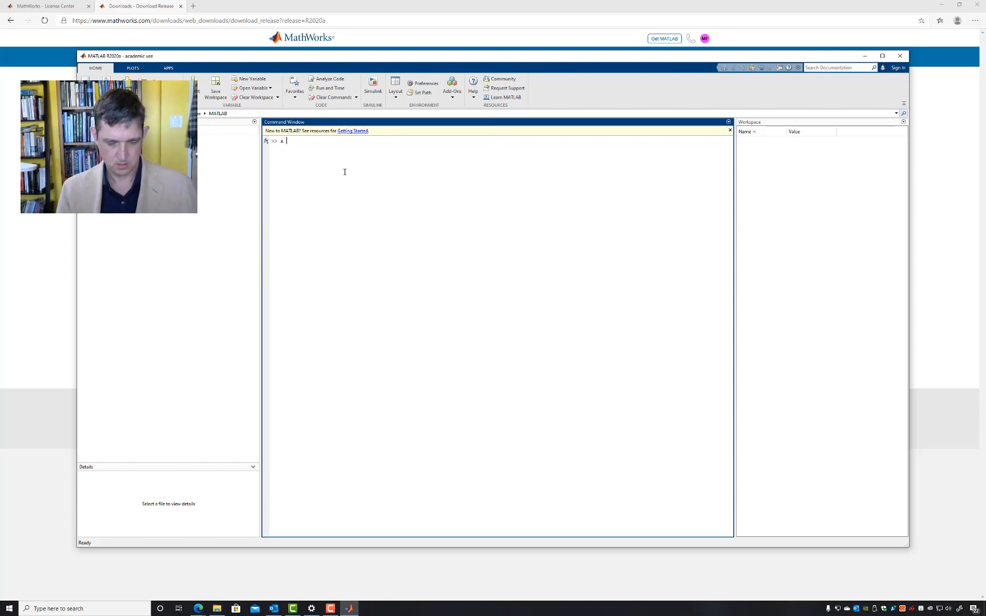
# Step: Clear the stray character at the command prompt and evaluate 2 + 2 to test the installation
pyautogui.press('BackSpace')
pyautogui.write('2 + 2')
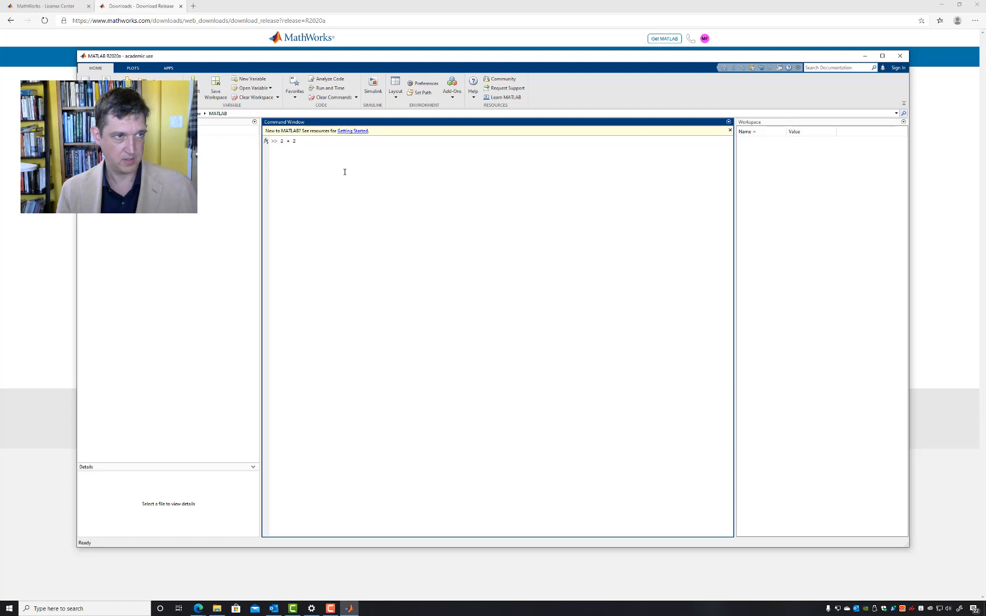
pyautogui.press('Return')
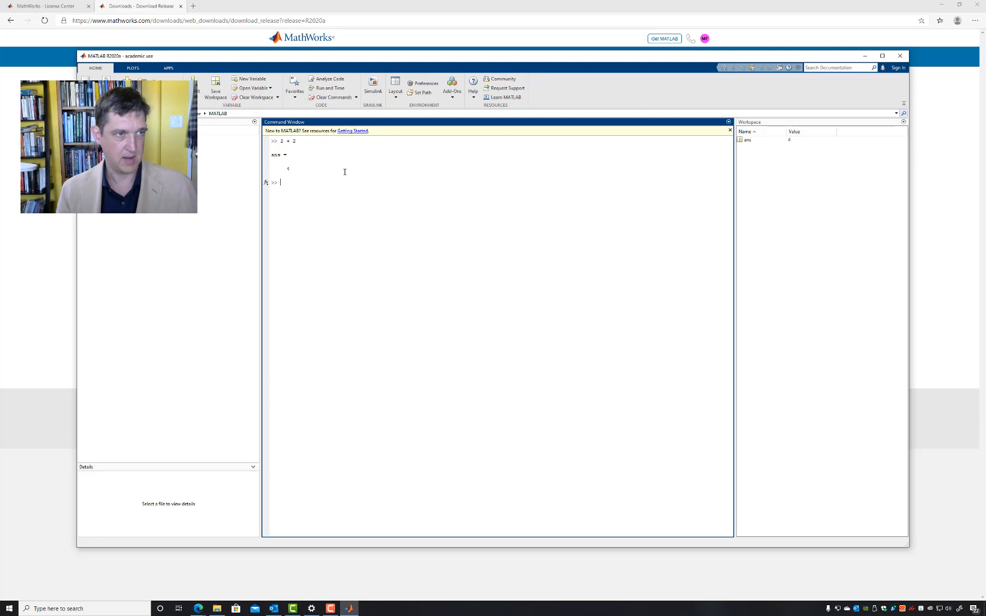